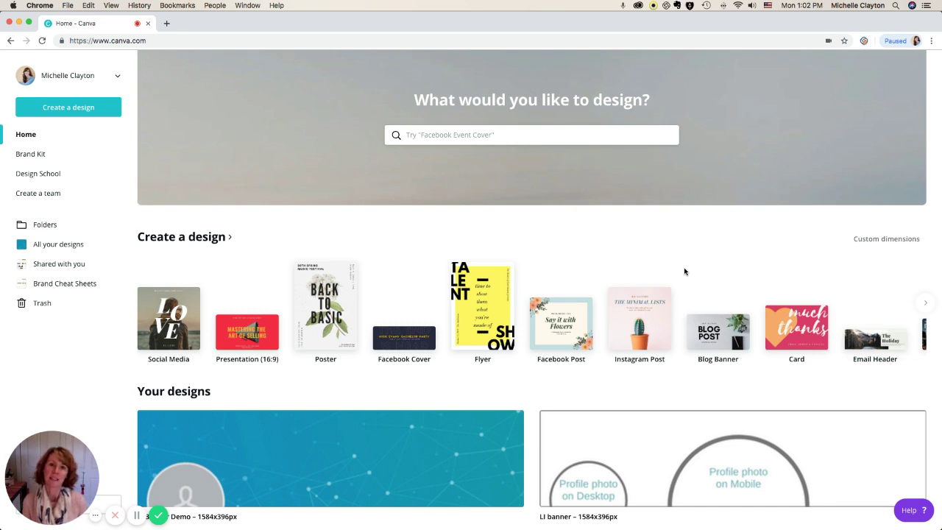
# - Search the available design types for "link" to check the LinkedIn banner format
pyautogui.scroll(-3, 749, 338)
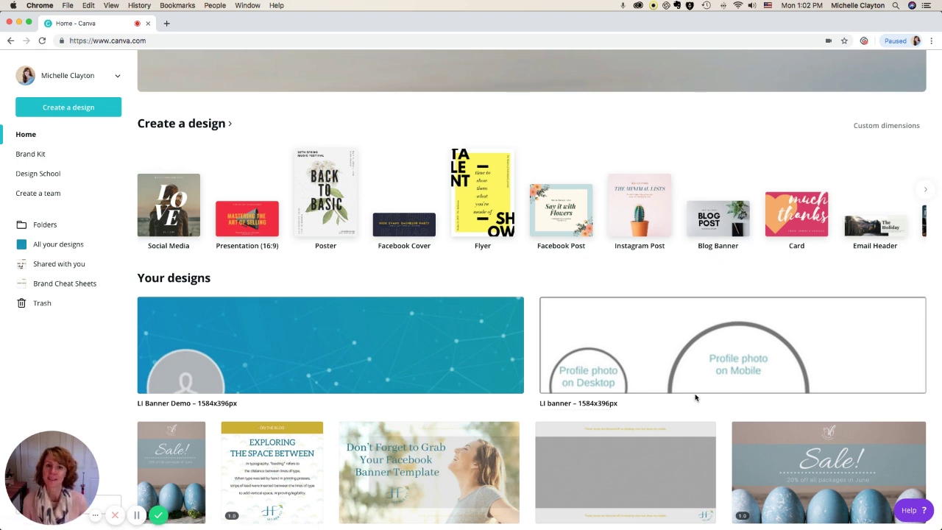
pyautogui.scroll(3, 686, 399)
pyautogui.scroll(2, 686, 399)
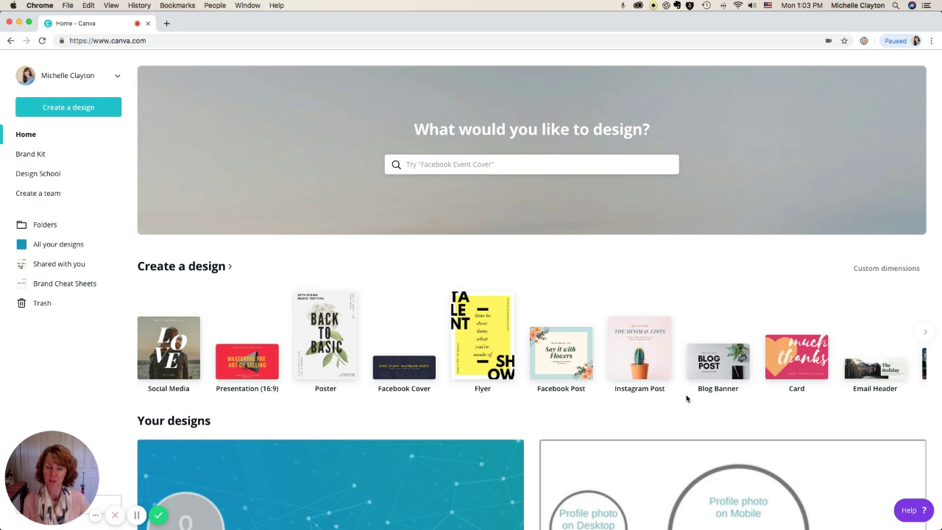
pyautogui.click(484, 163)
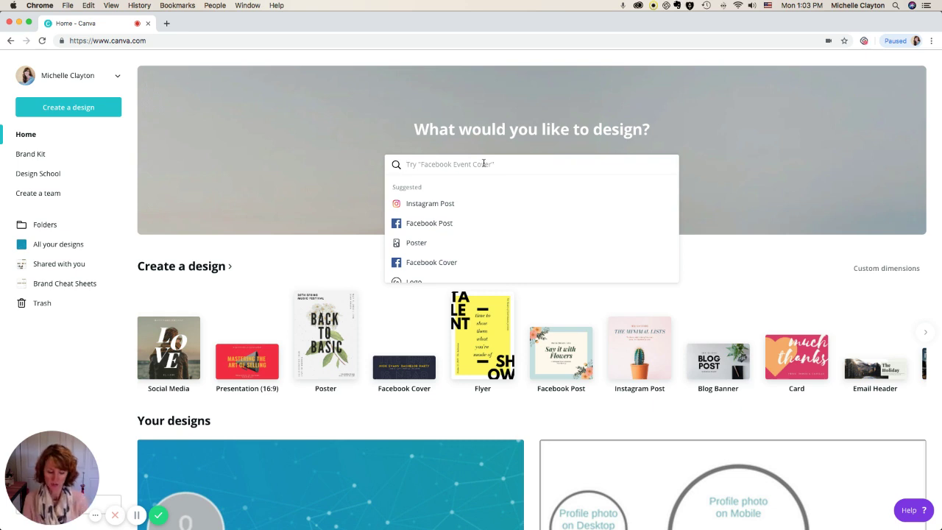
pyautogui.write('link')
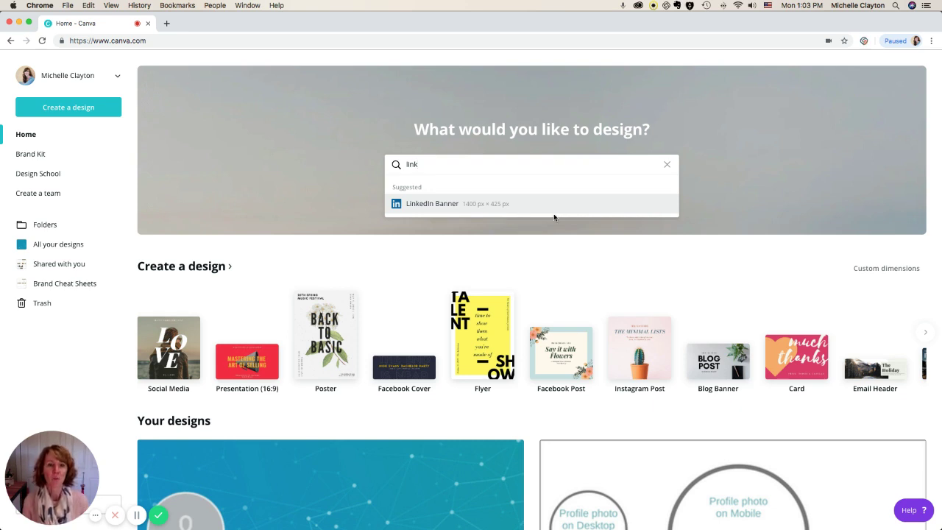
pyautogui.click(870, 269)
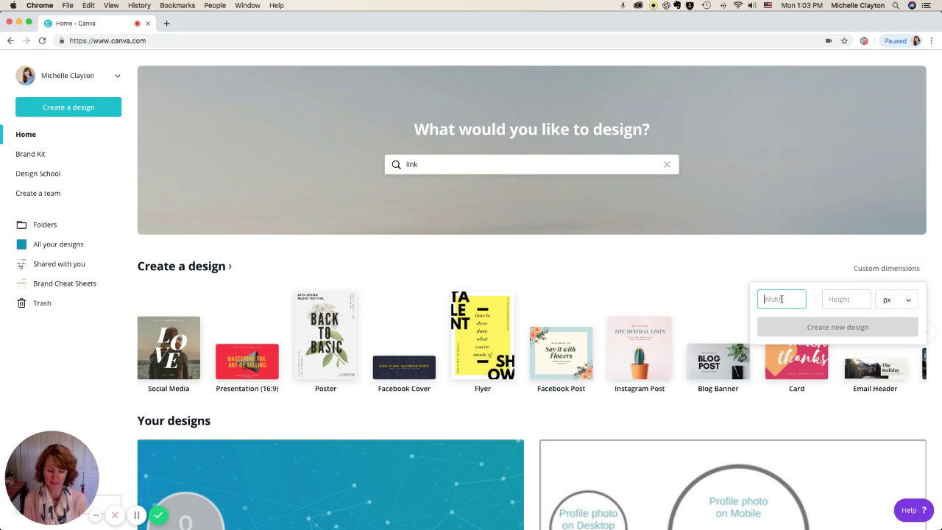
pyautogui.write('1584')
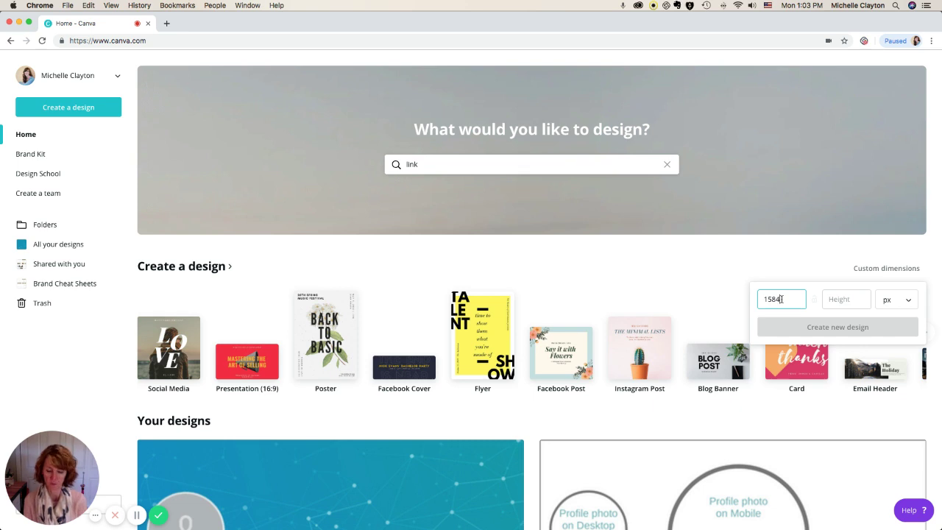
pyautogui.press('Tab')
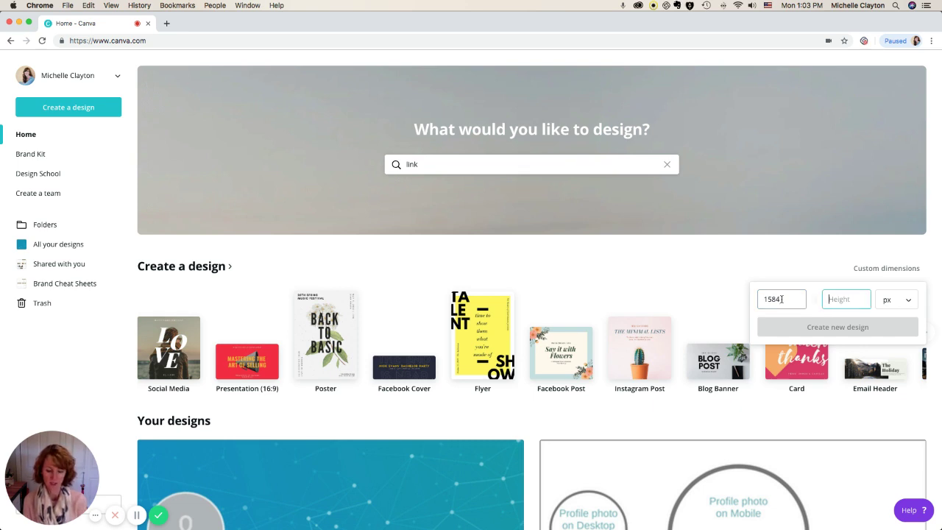
pyautogui.write('396')
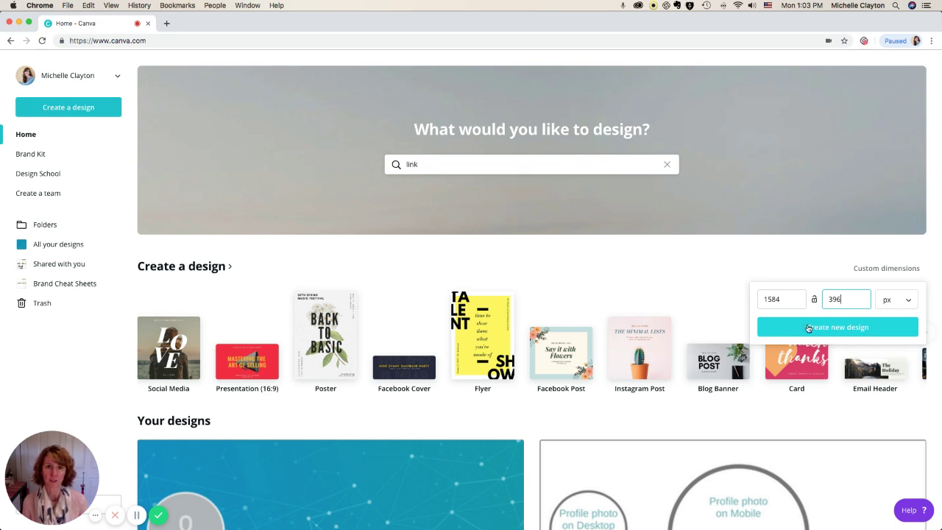
pyautogui.click(687, 277)
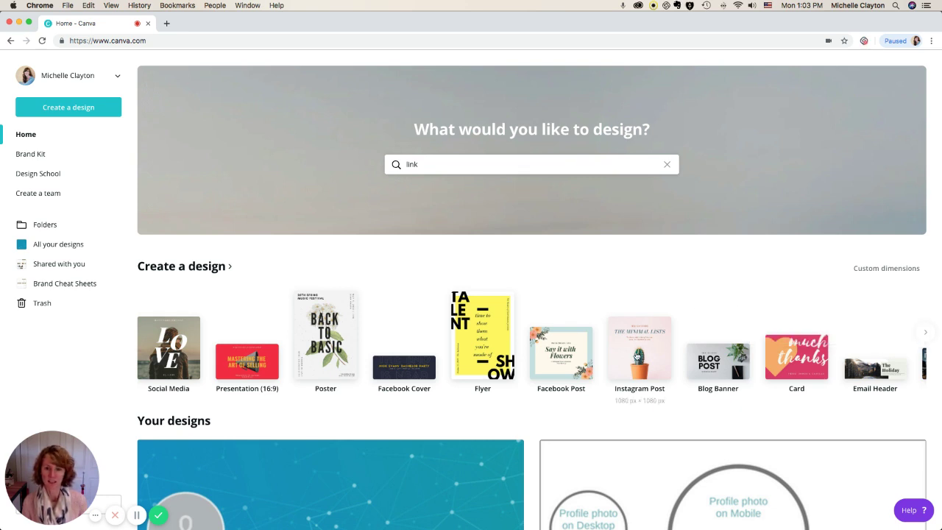
# - Open the existing design LI Banner Demo – 1584x396px for editing
pyautogui.scroll(-4, 637, 357)
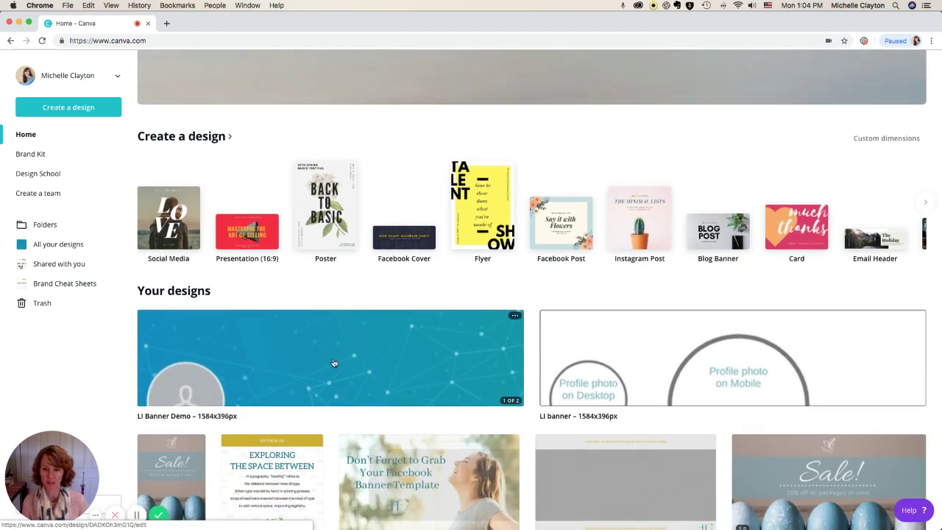
pyautogui.click(334, 360)
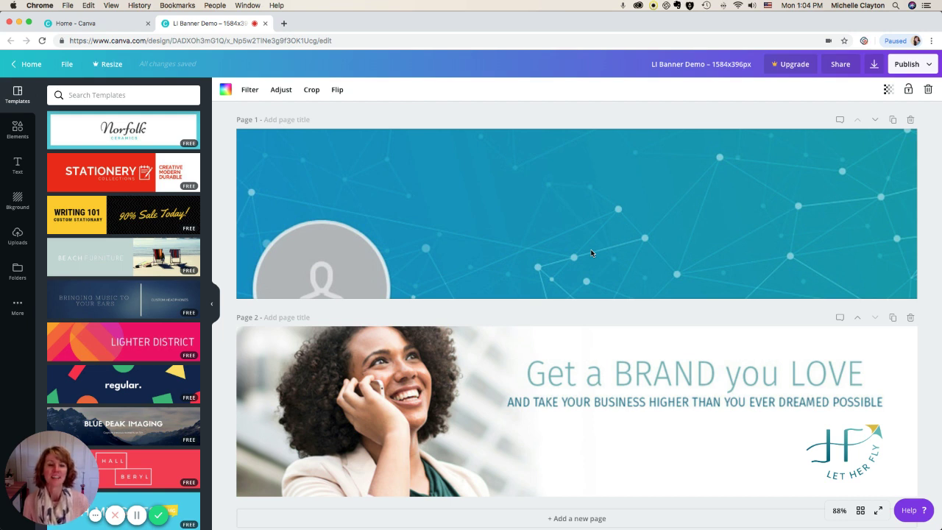
pyautogui.scroll(-1, 607, 252)
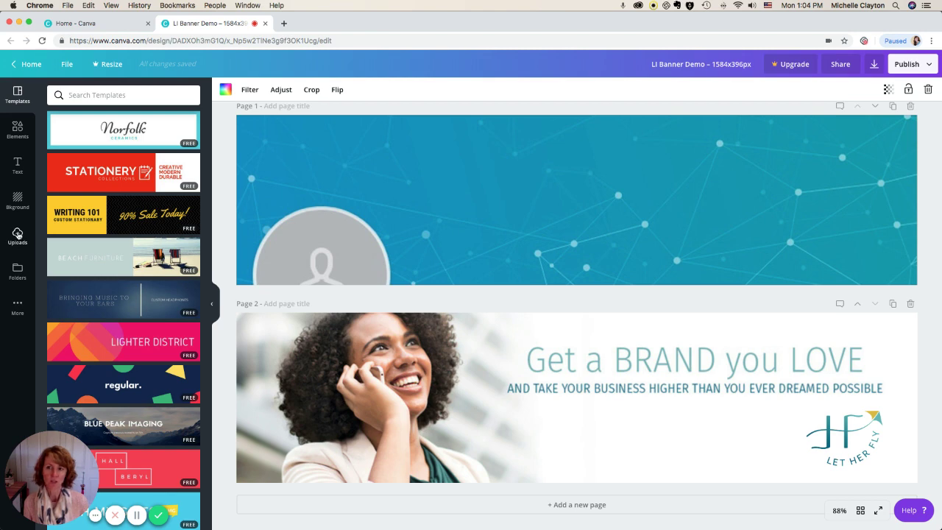
# - Add the uploaded guide image marking the desktop and mobile profile photo positions to page 2
pyautogui.click(17, 234)
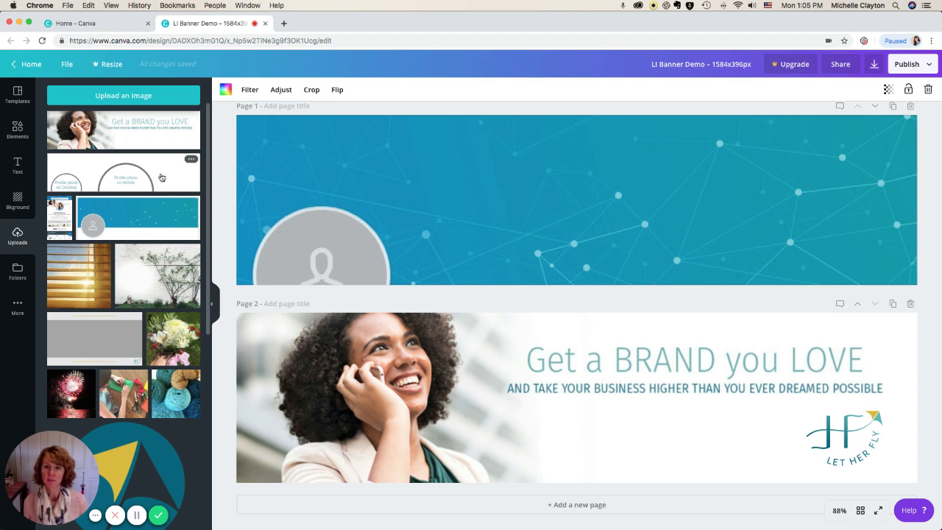
pyautogui.click(162, 177)
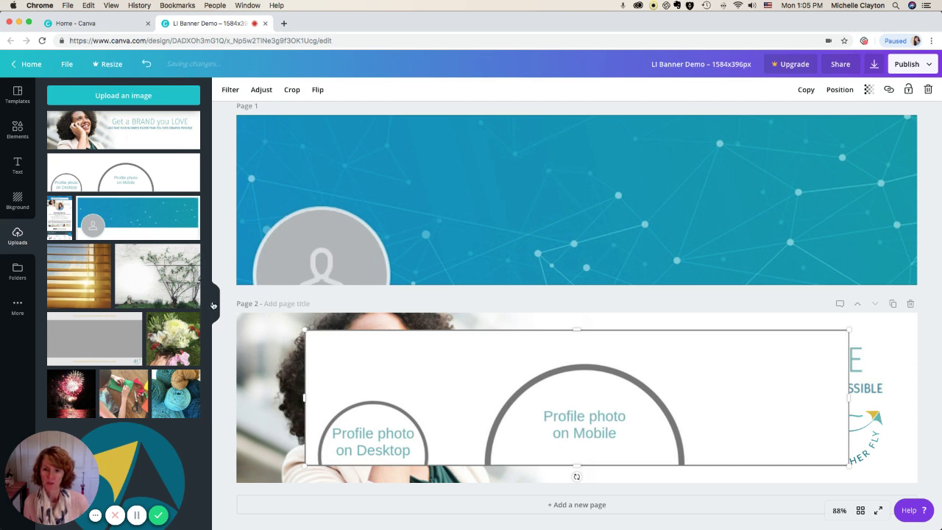
pyautogui.click(216, 307)
# - Delete page 1, which holds the blue network-pattern banner
pyautogui.scroll(-1, 432, 414)
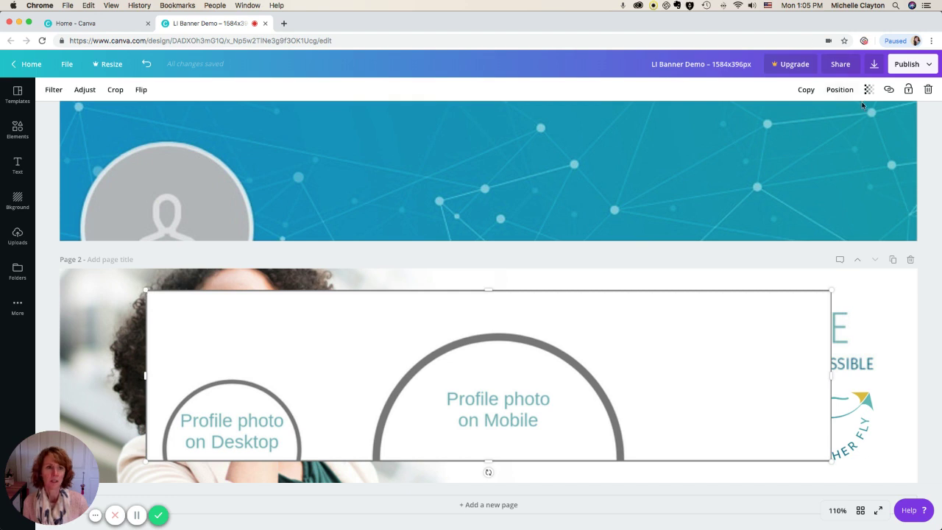
pyautogui.scroll(3, 865, 151)
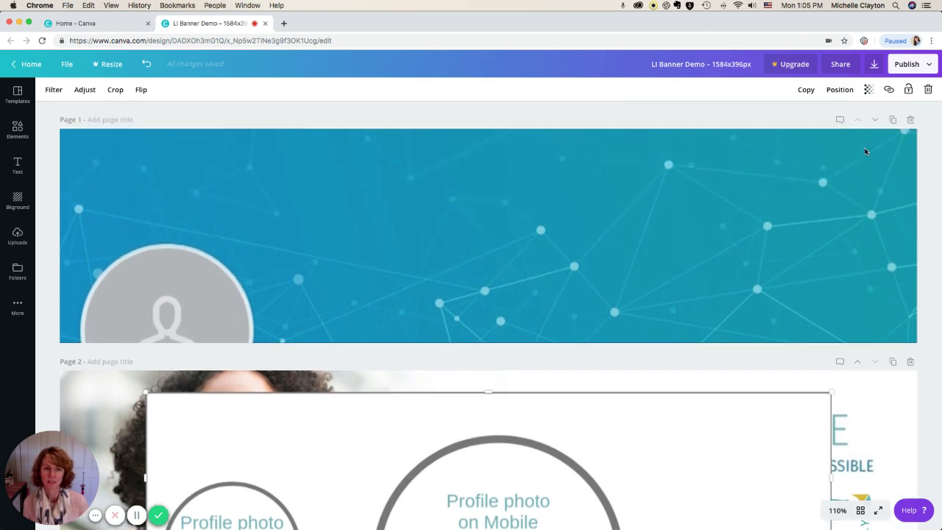
pyautogui.click(911, 120)
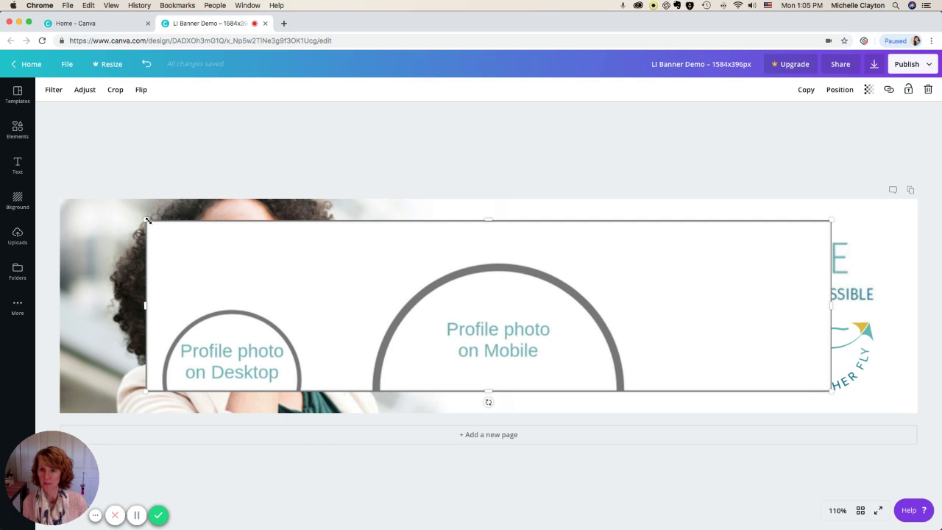
# - Enlarge the guide image to cover the whole banner and set its transparency to 37
pyautogui.moveTo(146, 219); pyautogui.dragTo(58, 199)
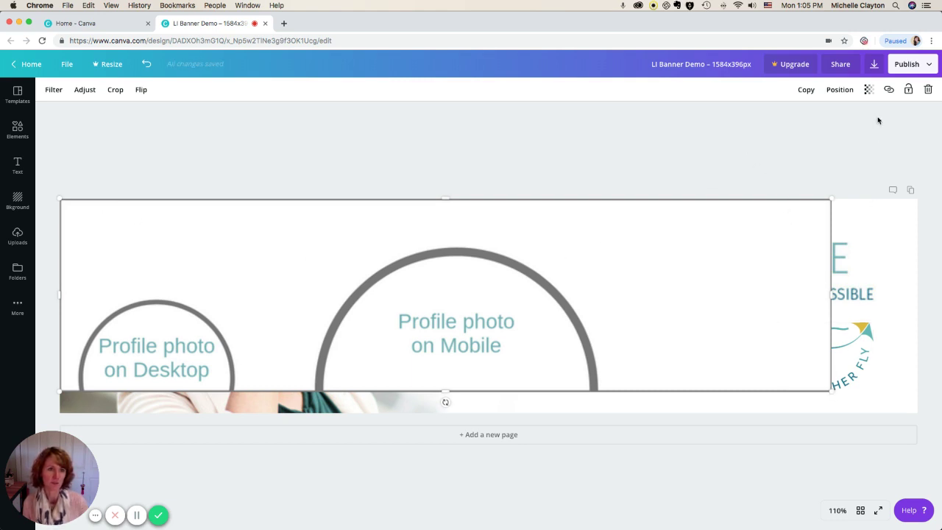
pyautogui.click(868, 89)
pyautogui.moveTo(852, 118); pyautogui.dragTo(802, 116)
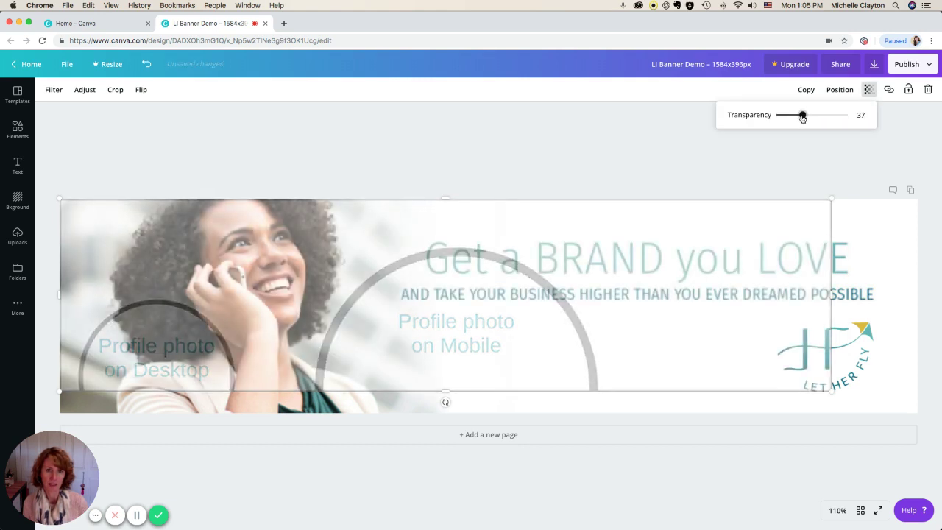
pyautogui.click(832, 393)
pyautogui.moveTo(832, 393); pyautogui.dragTo(916, 419)
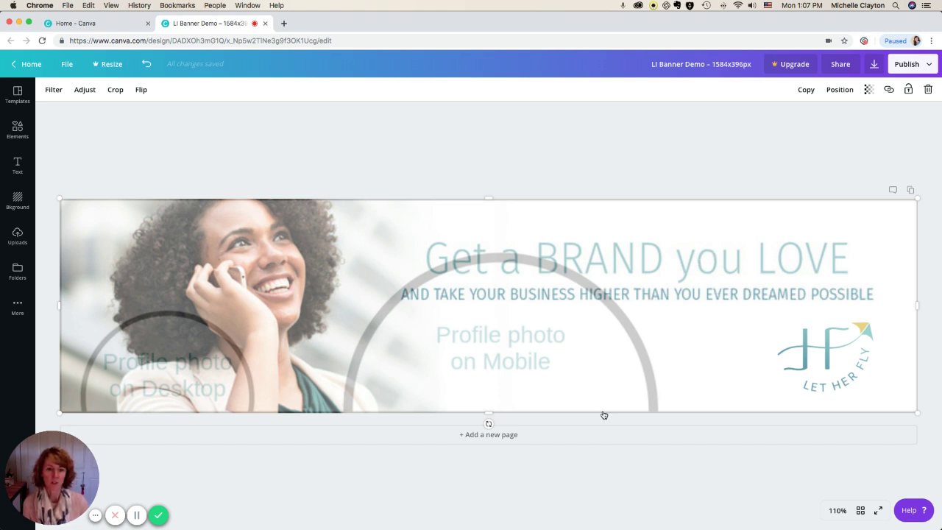
# - Duplicate the banner page and delete the semi-transparent profile photo guide from page 2
pyautogui.click(910, 190)
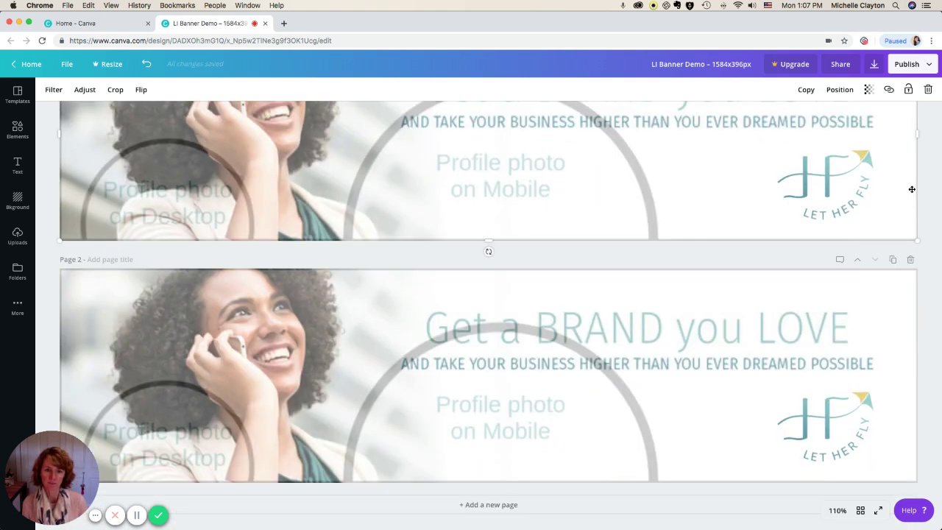
pyautogui.press('Delete')
pyautogui.click(606, 320)
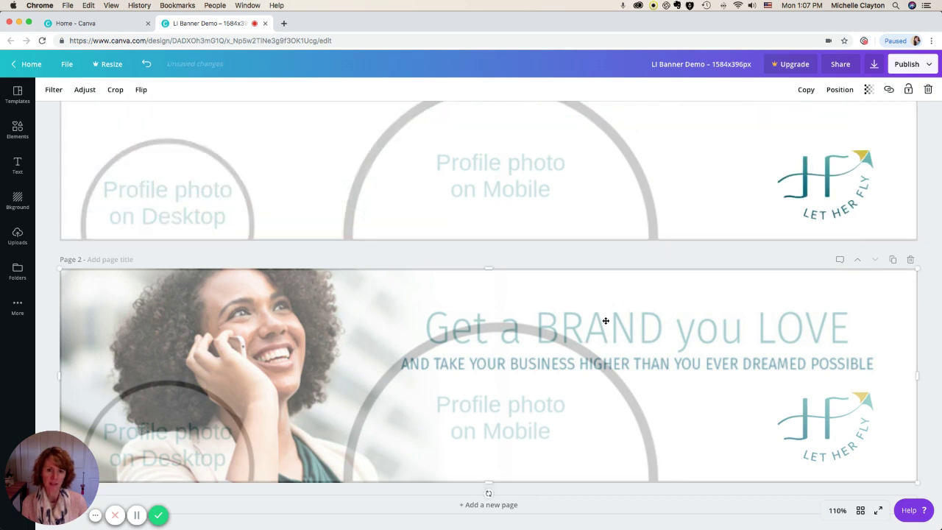
pyautogui.press('Delete')
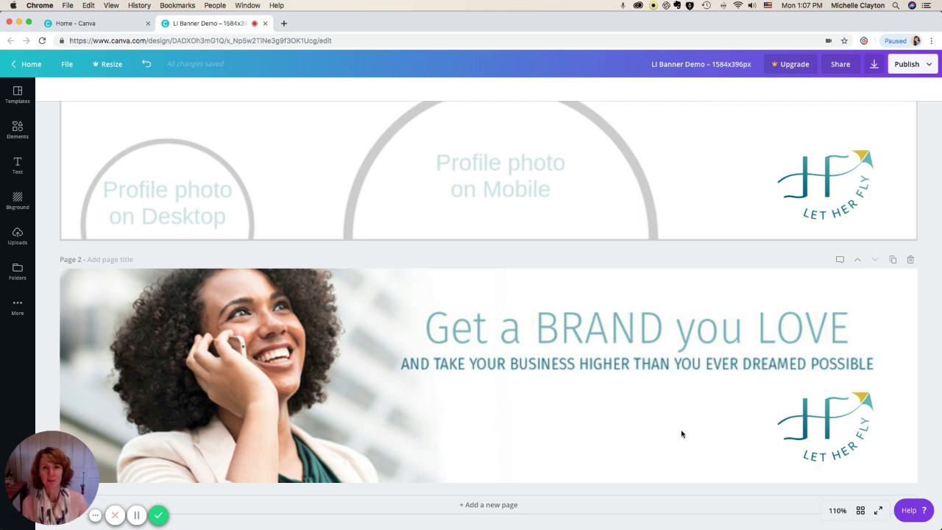
# - Review the download options for file type and page selection, and close them without downloading
pyautogui.click(874, 65)
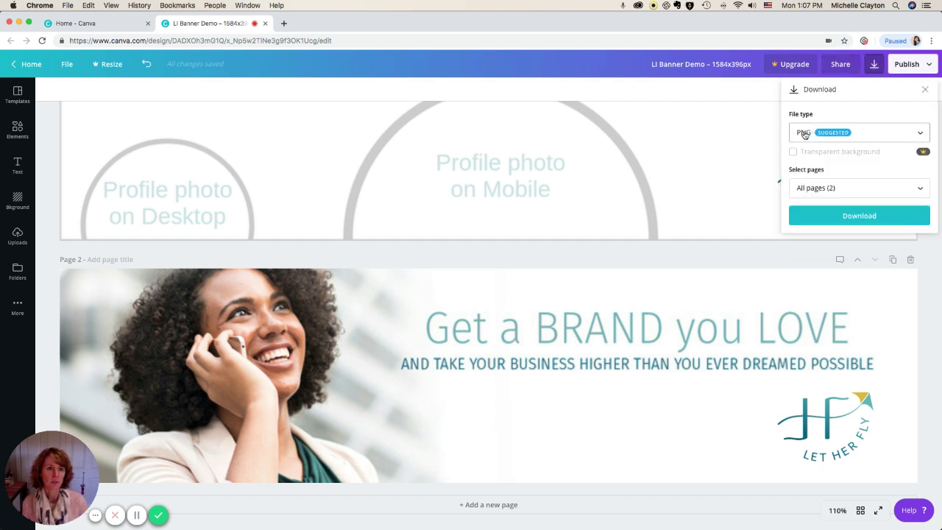
pyautogui.click(917, 190)
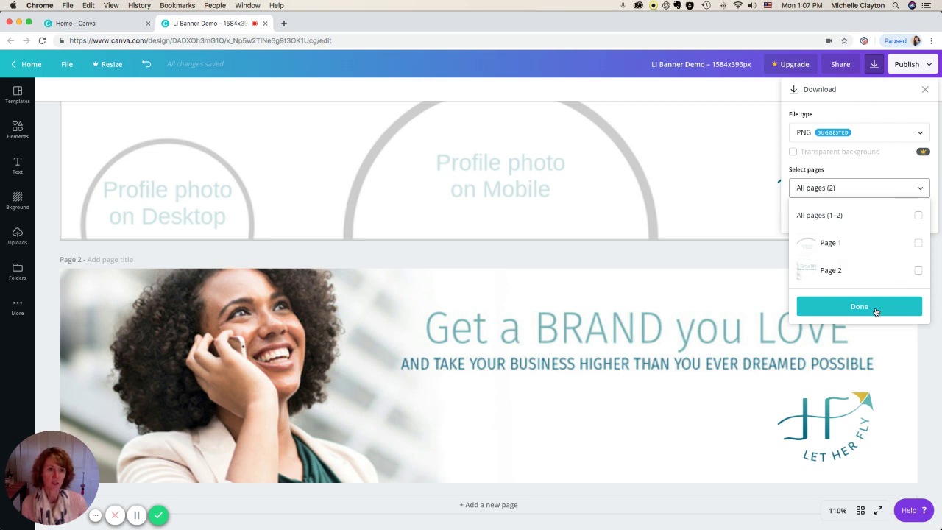
pyautogui.click(753, 261)
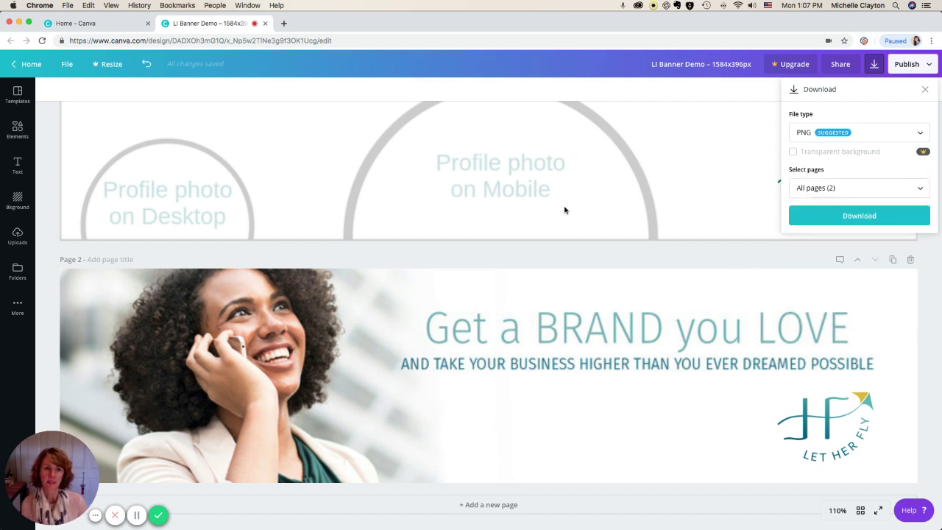
pyautogui.scroll(3, 564, 210)
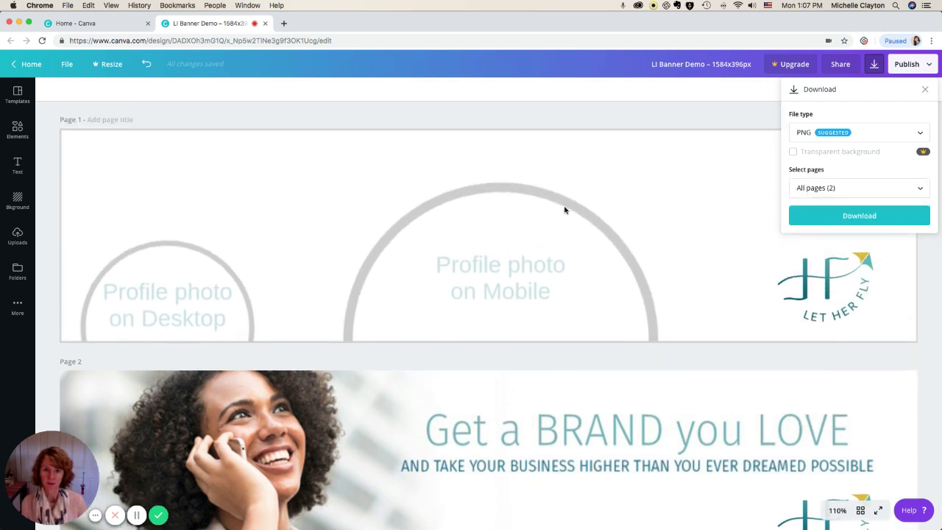
pyautogui.click(476, 208)
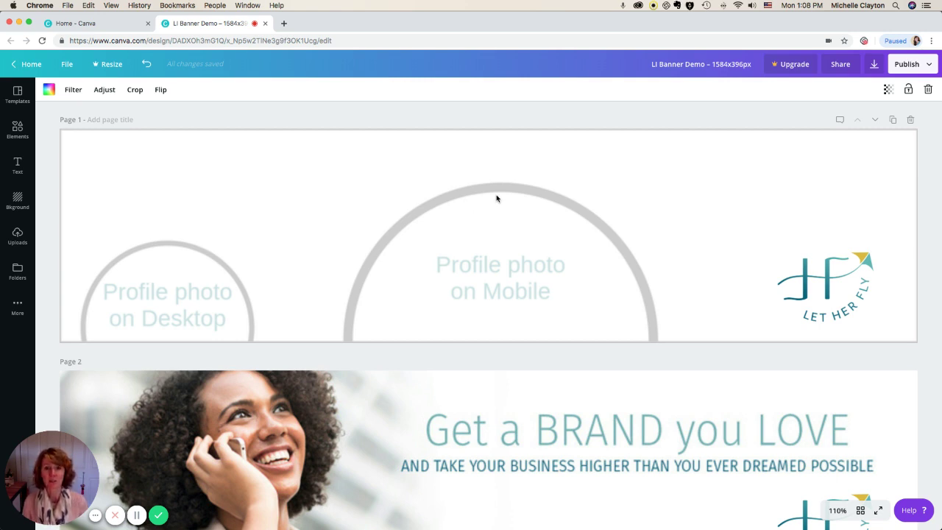
pyautogui.scroll(-2, 496, 192)
pyautogui.scroll(2, 497, 192)
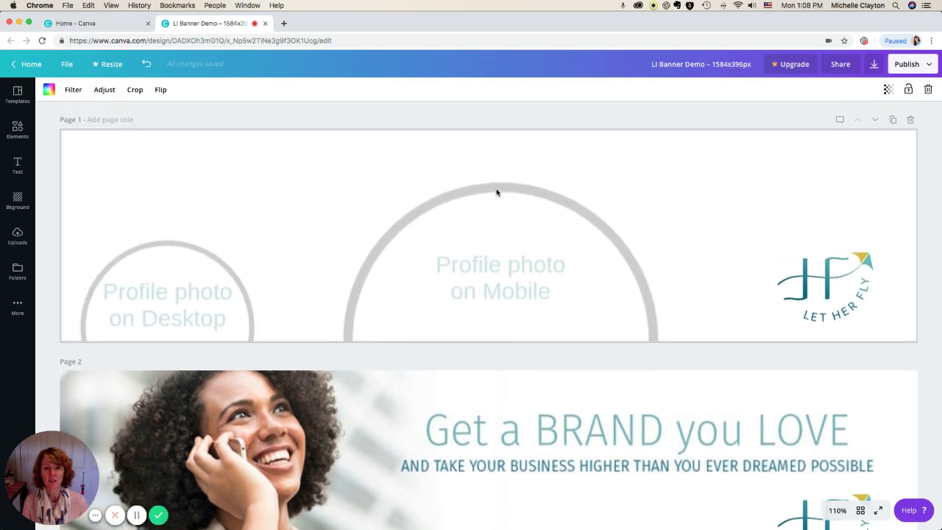